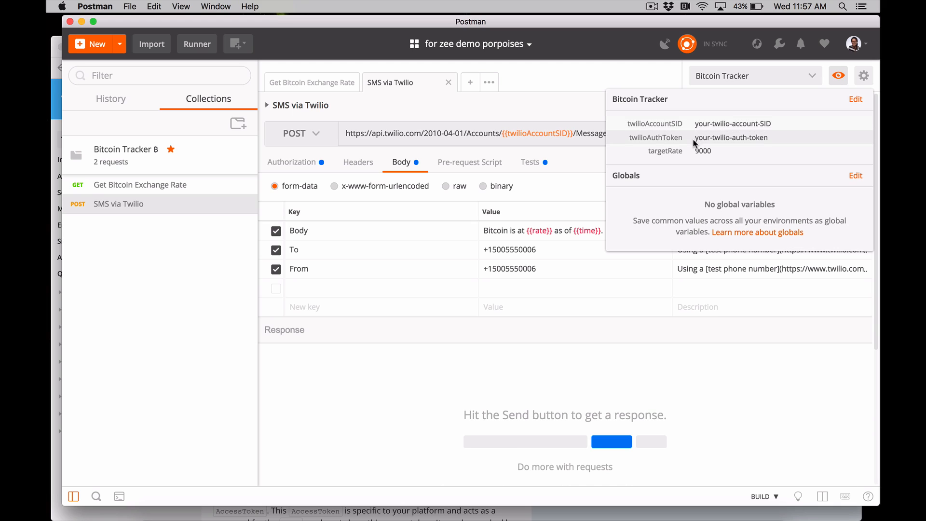
- Expand the SMS via Twilio request description, inspect its Markdown source without changing it, and view the From parameter's full description
{"action": "left_click", "coordinate": [569, 112]}
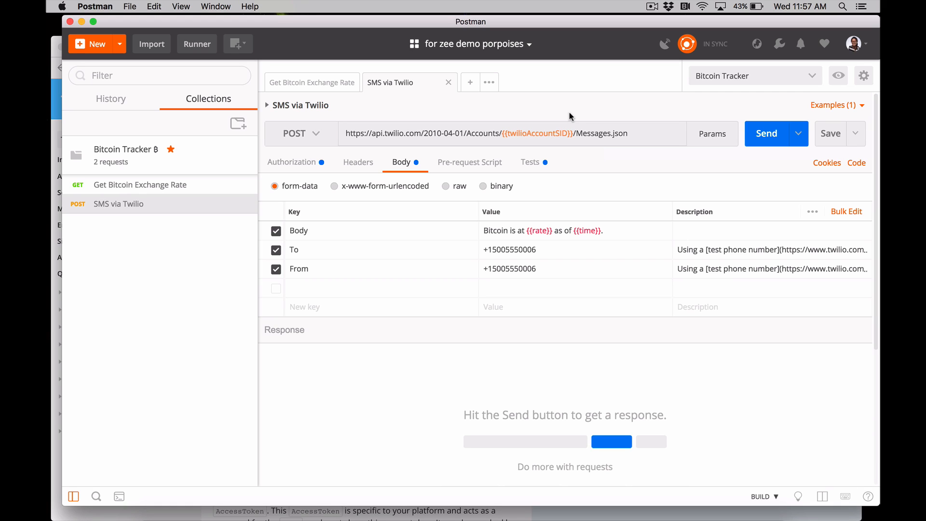
{"action": "left_click", "coordinate": [267, 106]}
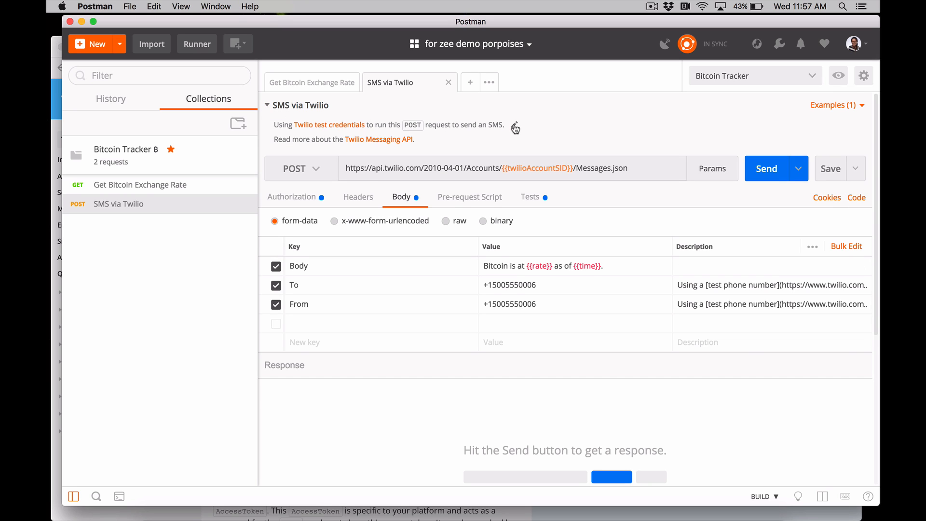
{"action": "left_click", "coordinate": [515, 127]}
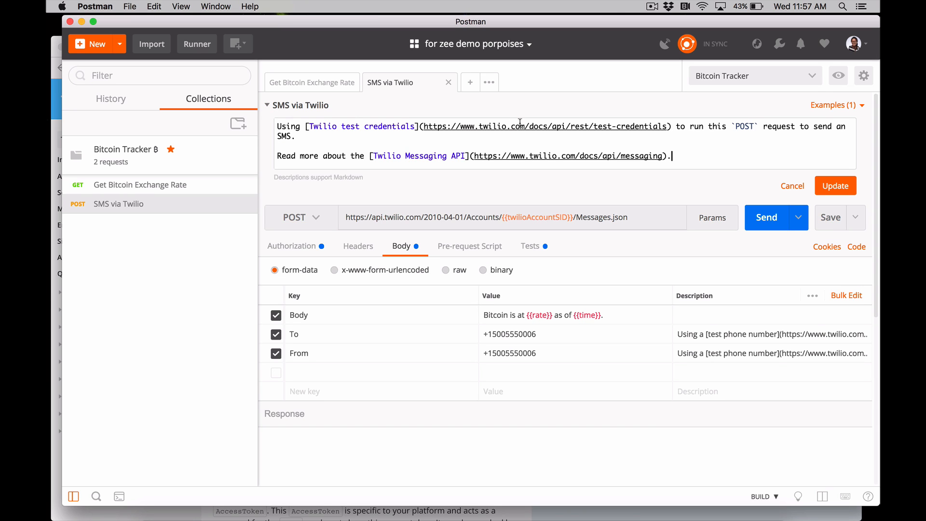
{"action": "left_click", "coordinate": [790, 185]}
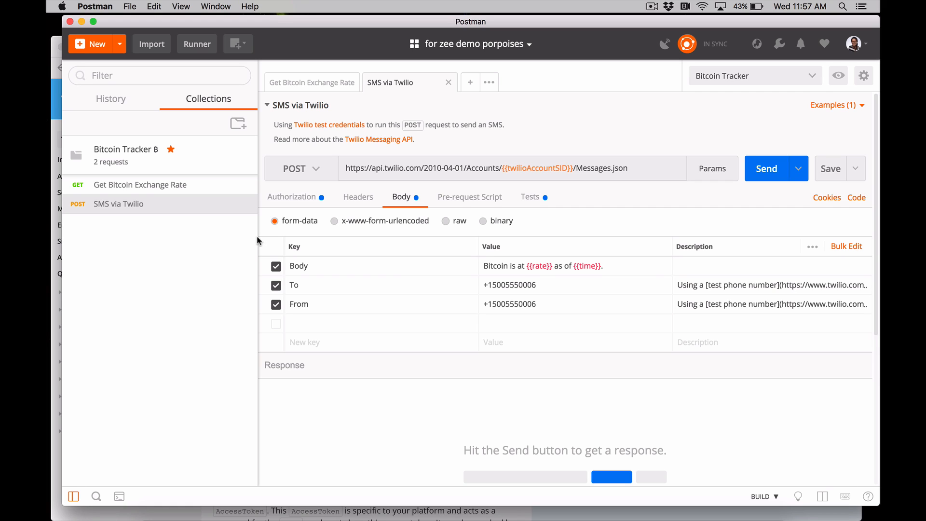
{"action": "left_click", "coordinate": [698, 304]}
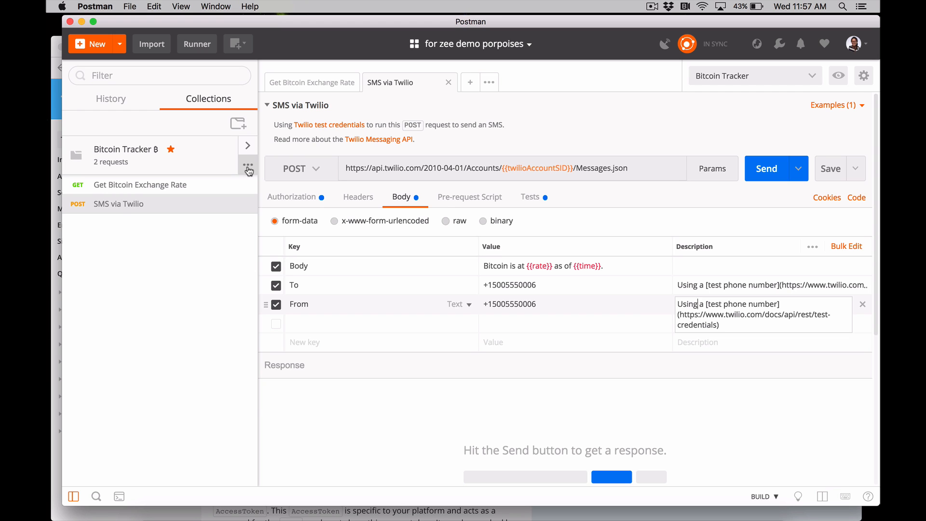
- Review the Bitcoin Tracker collection's Markdown description, including its environment variable table and Twilio console image link, and close it without saving
{"action": "left_click", "coordinate": [248, 172]}
{"action": "left_click", "coordinate": [207, 245]}
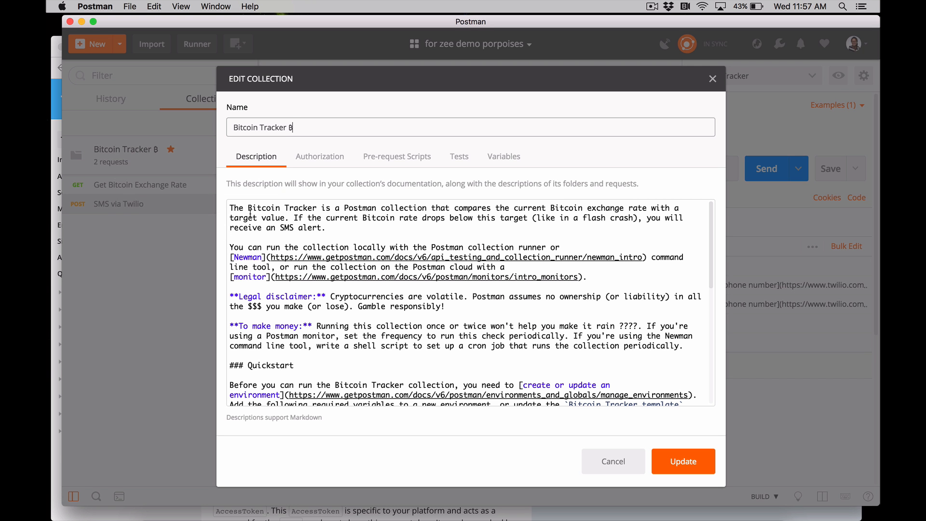
{"action": "scroll", "coordinate": [250, 213], "scroll_direction": "down", "scroll_amount": 5}
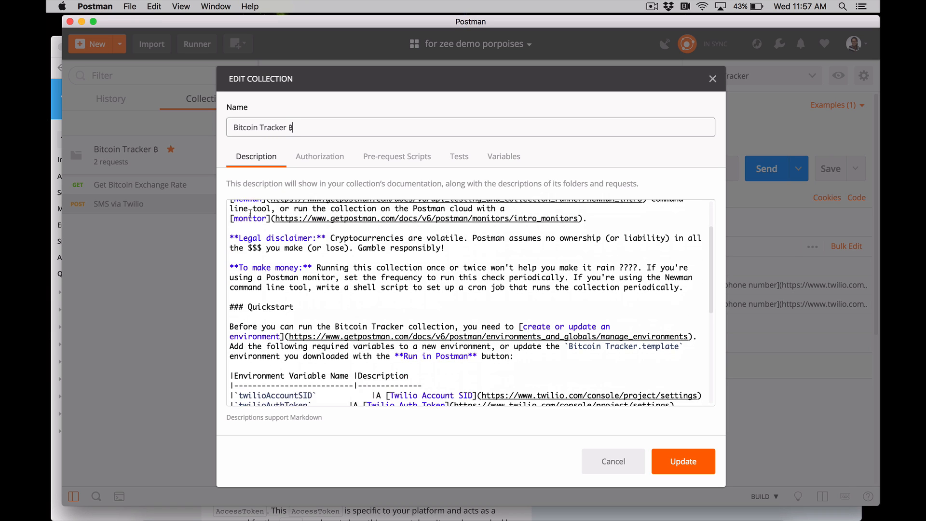
{"action": "scroll", "coordinate": [250, 212], "scroll_direction": "down", "scroll_amount": 2}
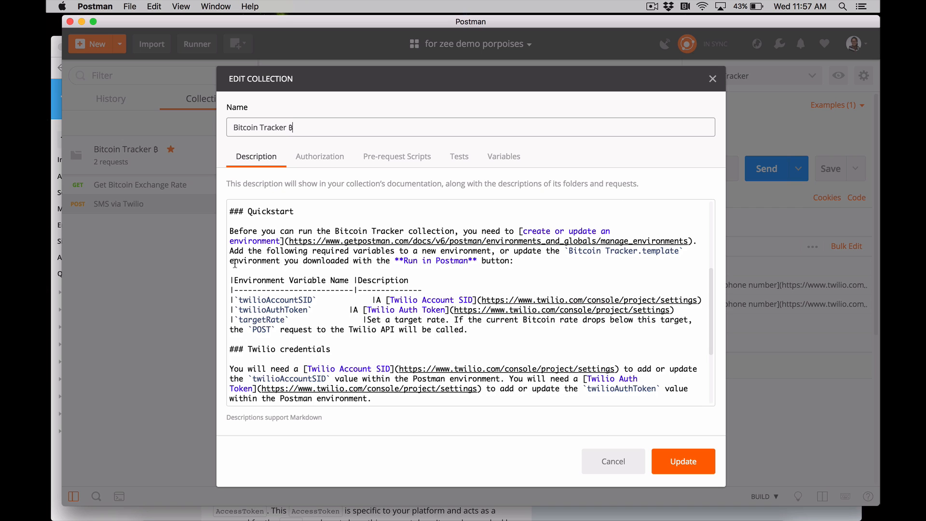
{"action": "left_click_drag", "start_coordinate": [231, 270], "coordinate": [339, 339]}
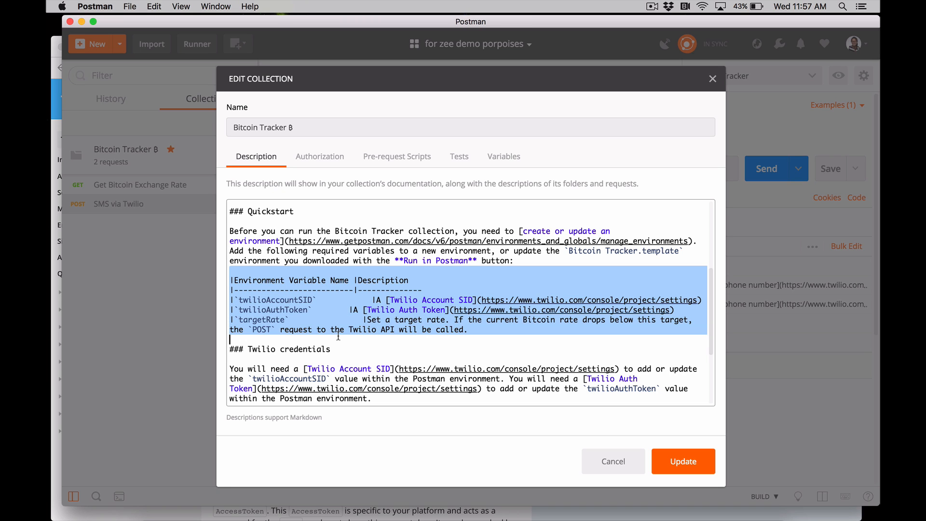
{"action": "scroll", "coordinate": [339, 336], "scroll_direction": "down", "scroll_amount": 4}
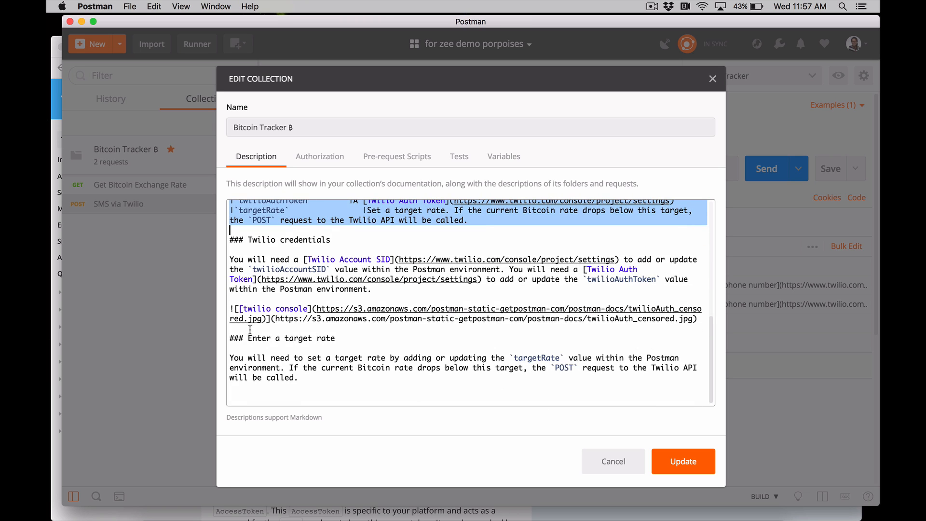
{"action": "left_click_drag", "start_coordinate": [238, 329], "coordinate": [227, 310]}
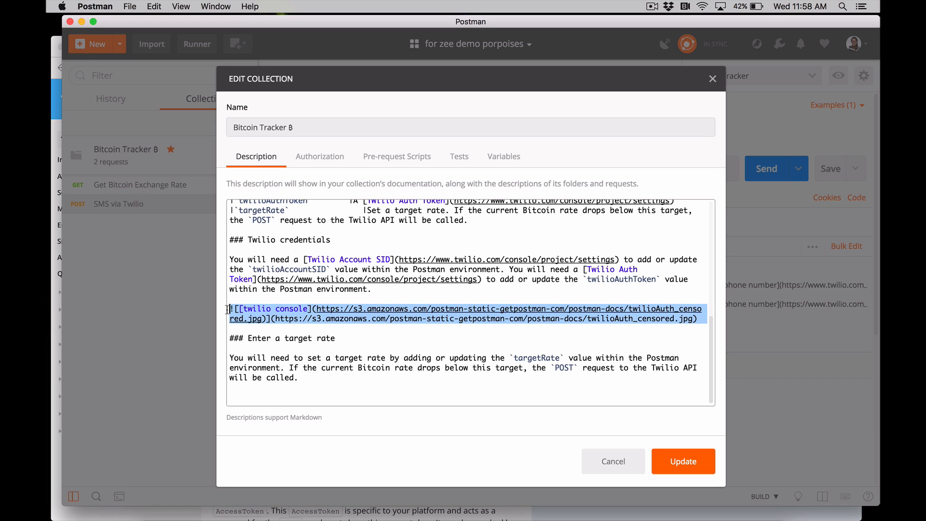
{"action": "left_click", "coordinate": [613, 462]}
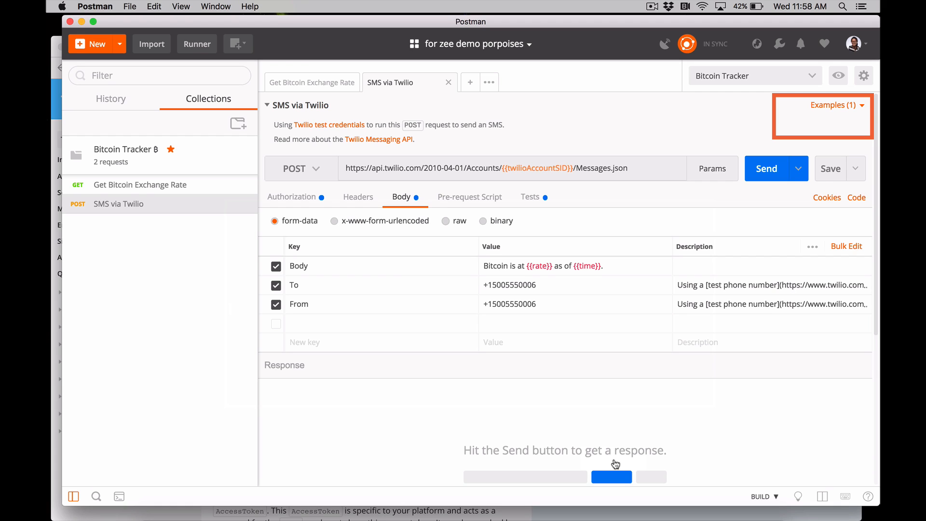
- Open the saved example "Successful SMS to Twilio" and review its sample response body and status
{"action": "left_click", "coordinate": [862, 107]}
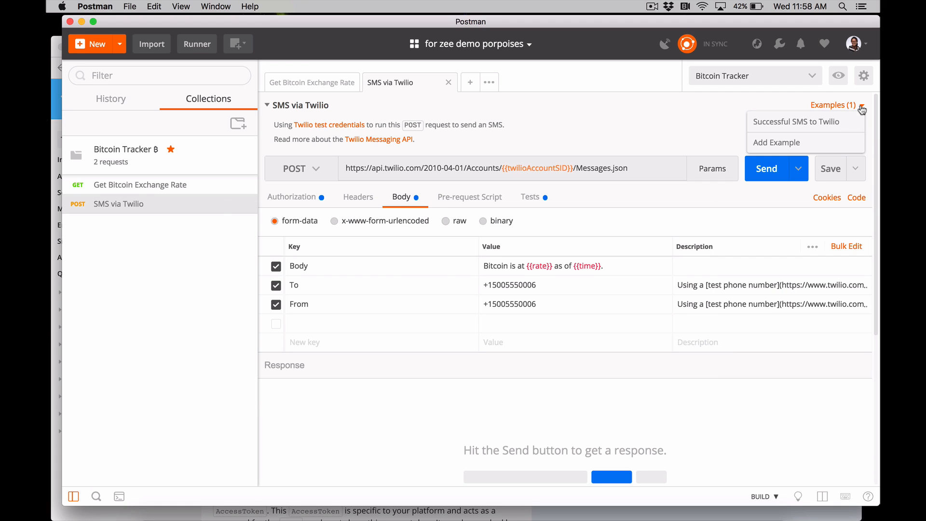
{"action": "left_click", "coordinate": [822, 123]}
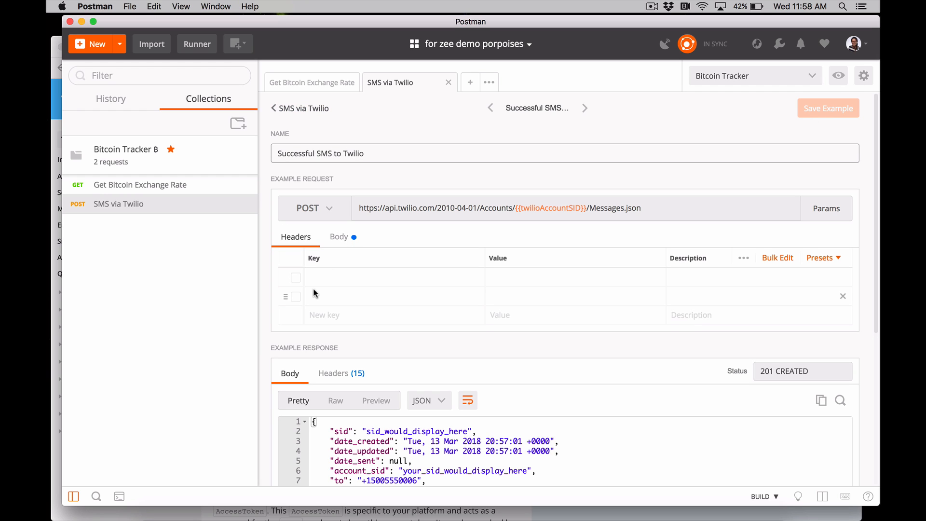
{"action": "scroll", "coordinate": [314, 290], "scroll_direction": "down", "scroll_amount": 5}
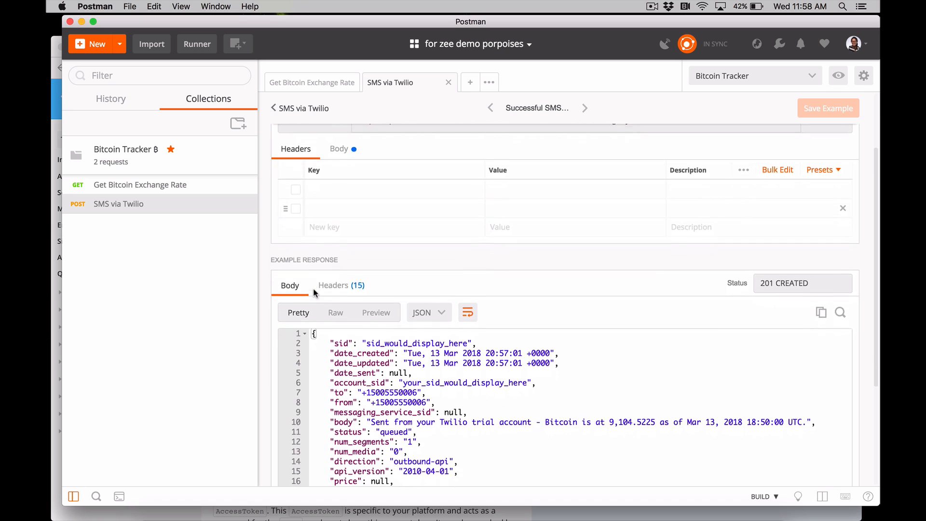
{"action": "scroll", "coordinate": [313, 290], "scroll_direction": "down", "scroll_amount": 2}
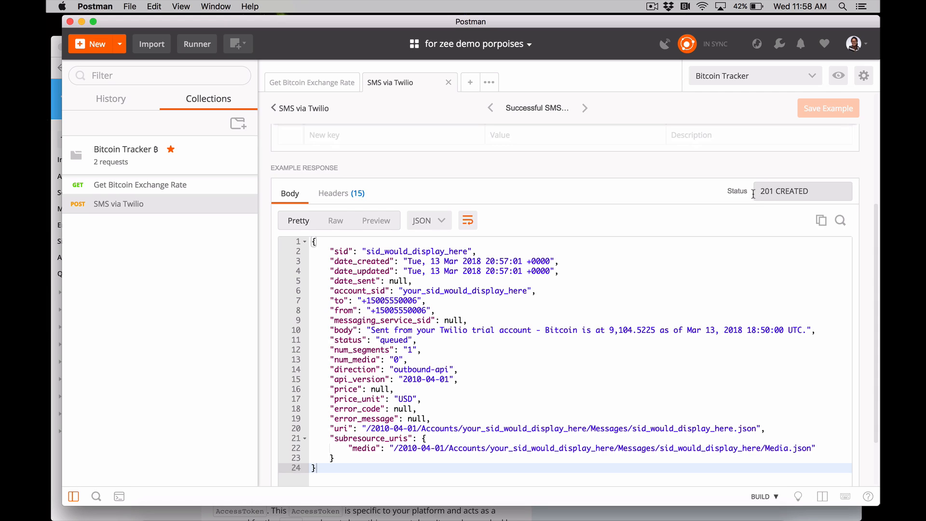
- Show the Bitcoin Tracker collection's details and open its documentation in the web browser
{"action": "mouse_move", "coordinate": [250, 151]}
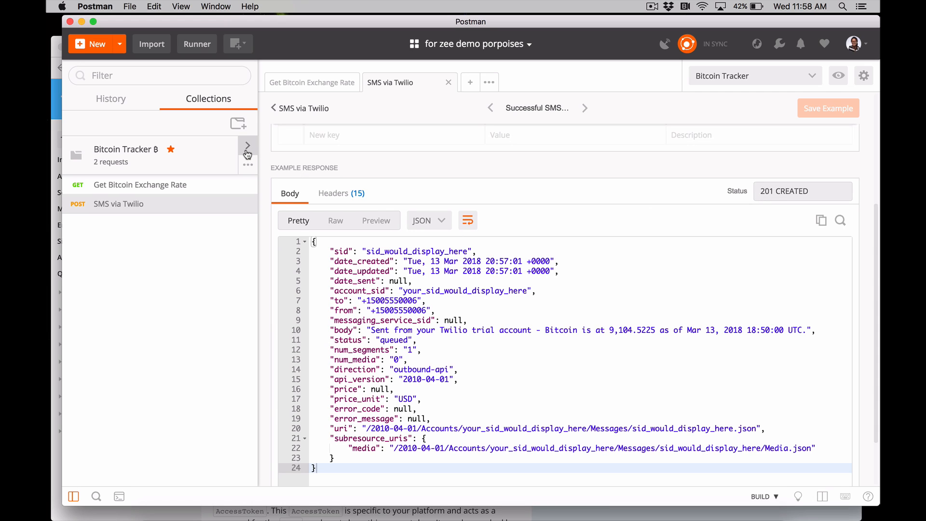
{"action": "left_click", "coordinate": [248, 154]}
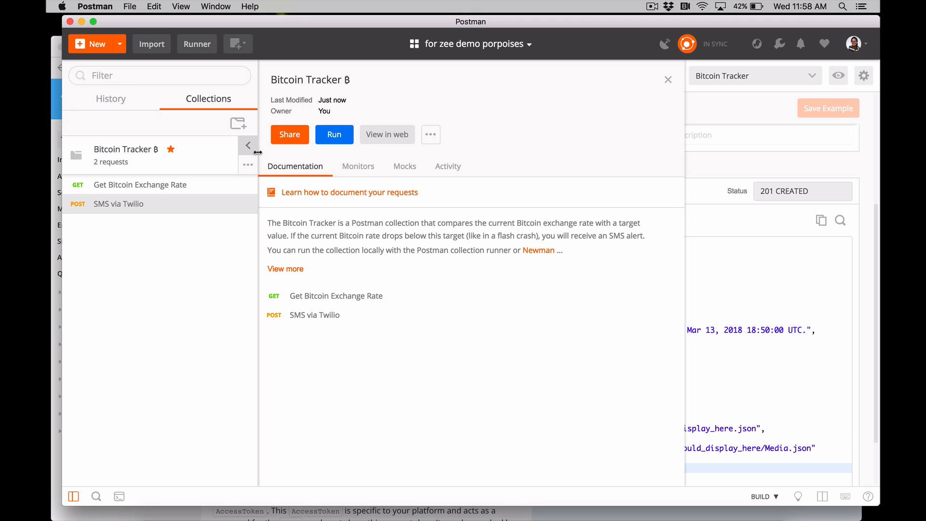
{"action": "left_click", "coordinate": [375, 139]}
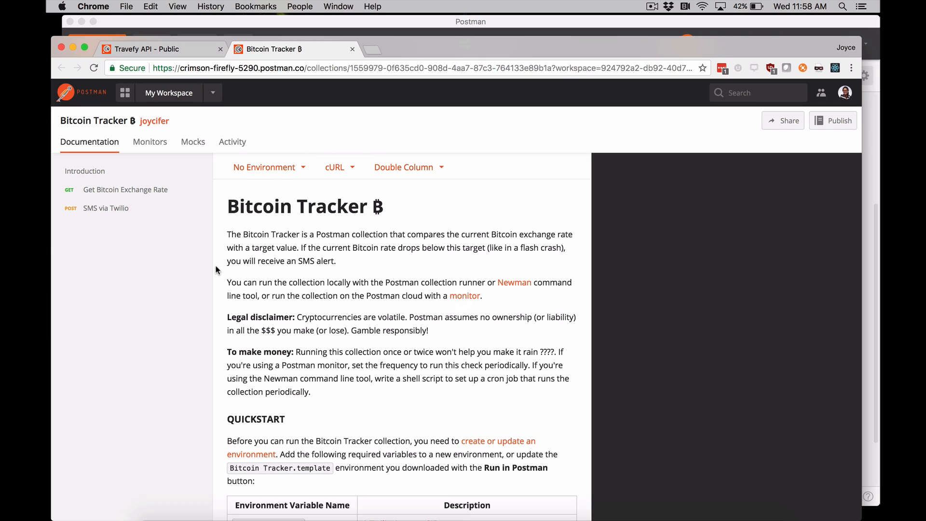
- Examine the SMS via Twilio section of the web documentation with its sample requests and responses
{"action": "left_click", "coordinate": [112, 209]}
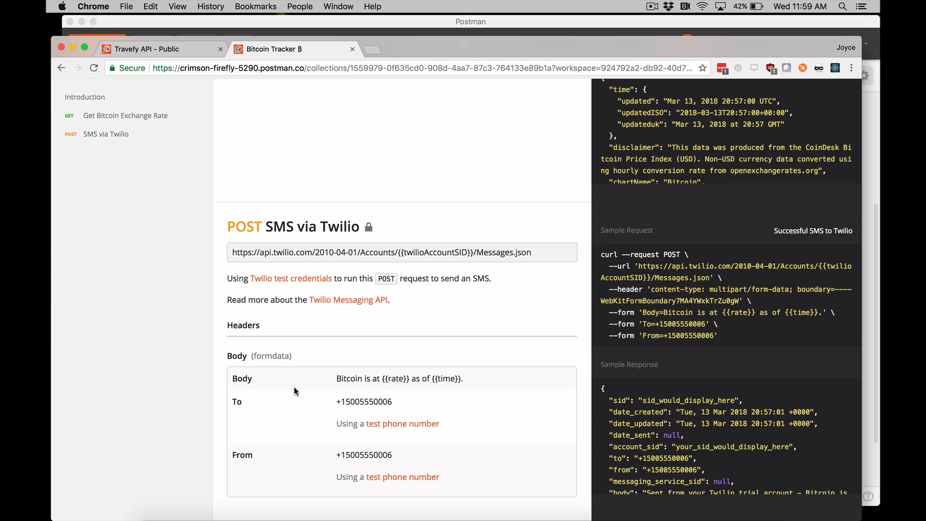
{"action": "mouse_move", "coordinate": [615, 171]}
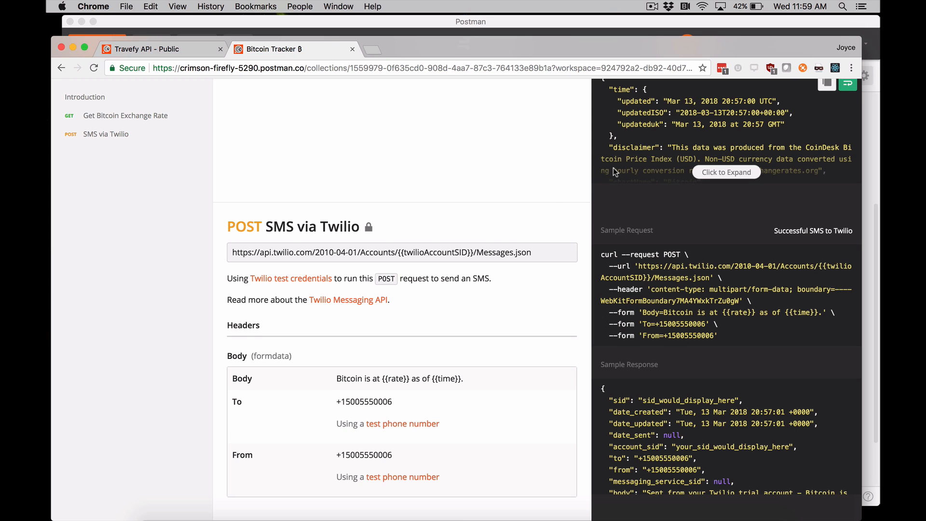
{"action": "scroll", "coordinate": [613, 167], "scroll_direction": "up", "scroll_amount": 2}
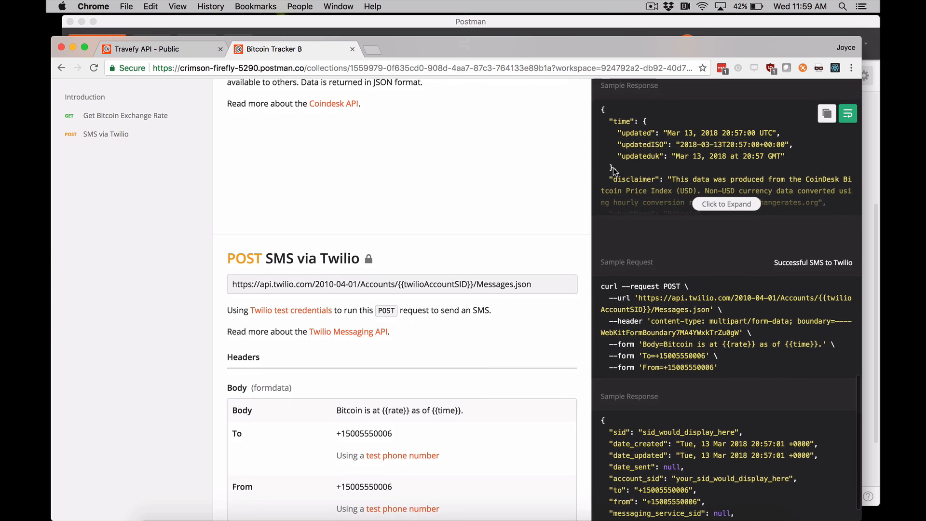
{"action": "scroll", "coordinate": [613, 168], "scroll_direction": "down", "scroll_amount": 2}
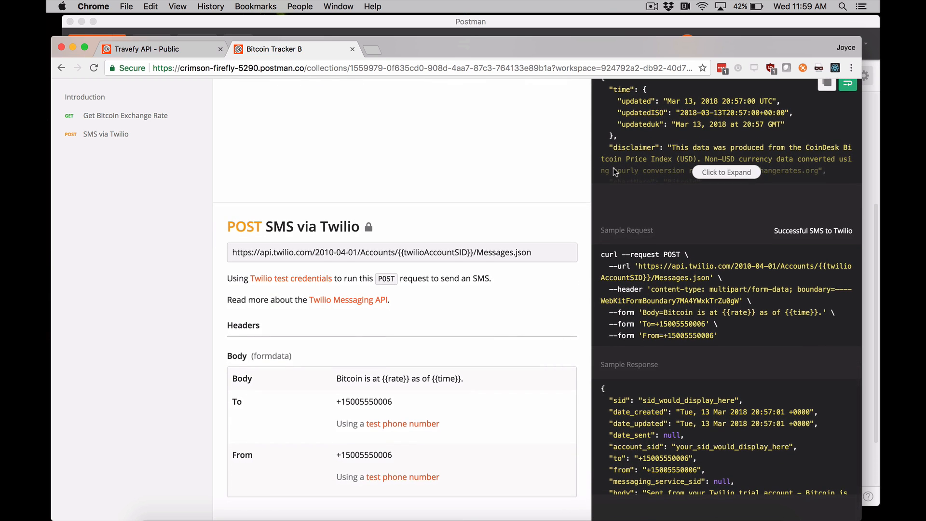
- Switch the documentation's code snippets to Node and copy the sample response of Get Bitcoin Exchange Rate
{"action": "scroll", "coordinate": [613, 167], "scroll_direction": "up", "scroll_amount": 8}
{"action": "scroll", "coordinate": [612, 167], "scroll_direction": "up", "scroll_amount": 10}
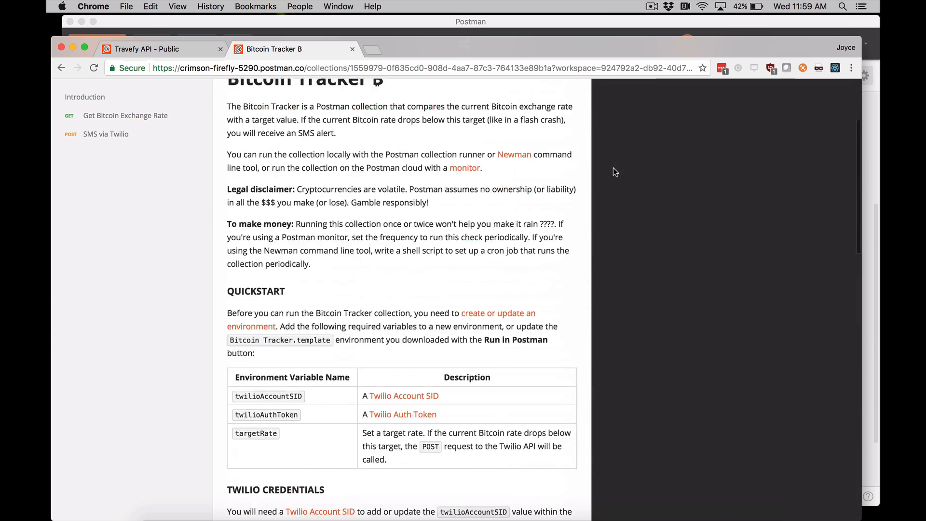
{"action": "left_click", "coordinate": [354, 168]}
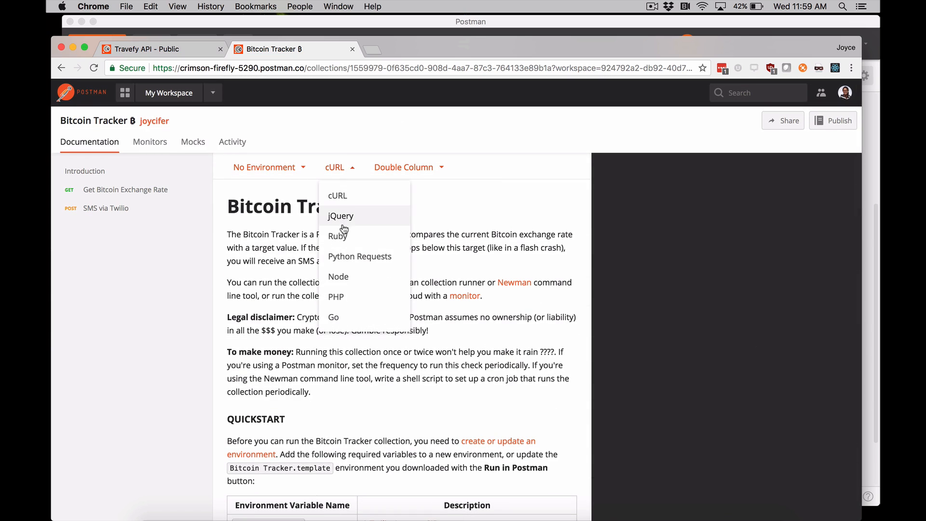
{"action": "left_click", "coordinate": [352, 276]}
{"action": "scroll", "coordinate": [628, 314], "scroll_direction": "down", "scroll_amount": 15}
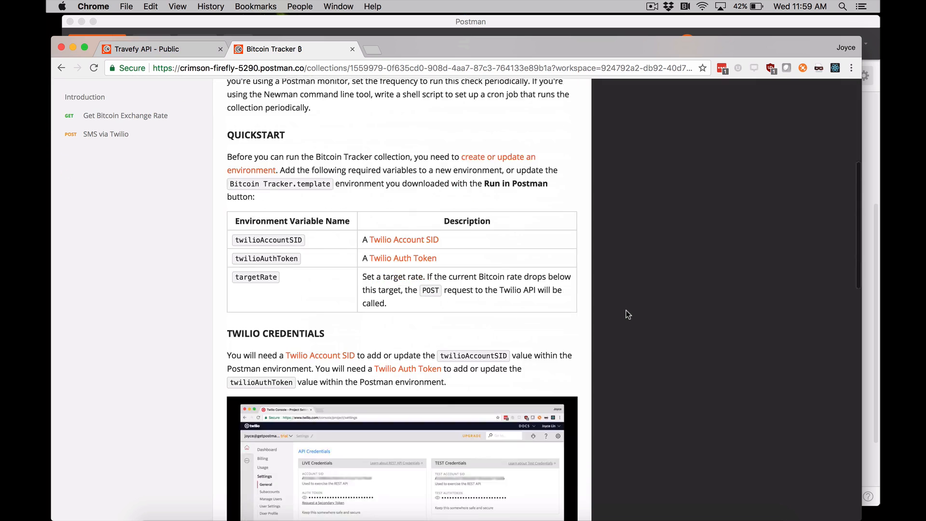
{"action": "scroll", "coordinate": [628, 314], "scroll_direction": "down", "scroll_amount": 1}
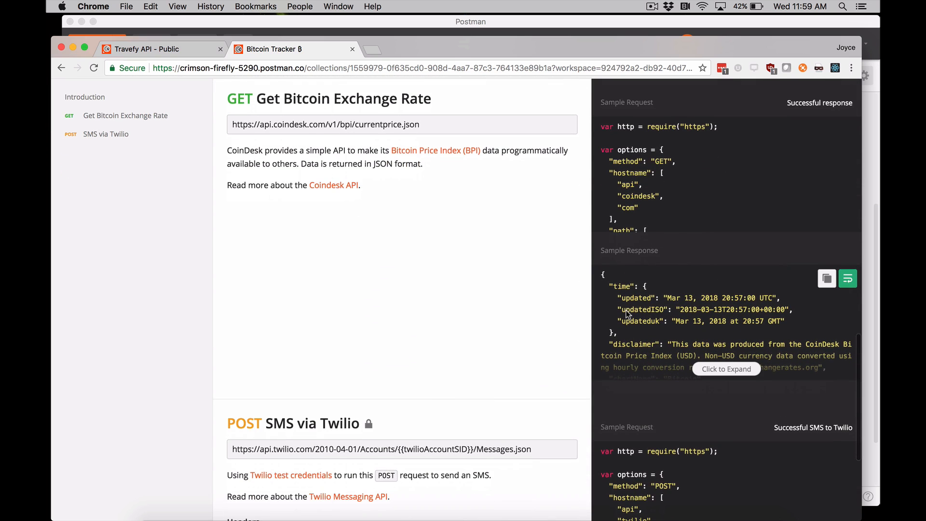
{"action": "left_click", "coordinate": [826, 282]}
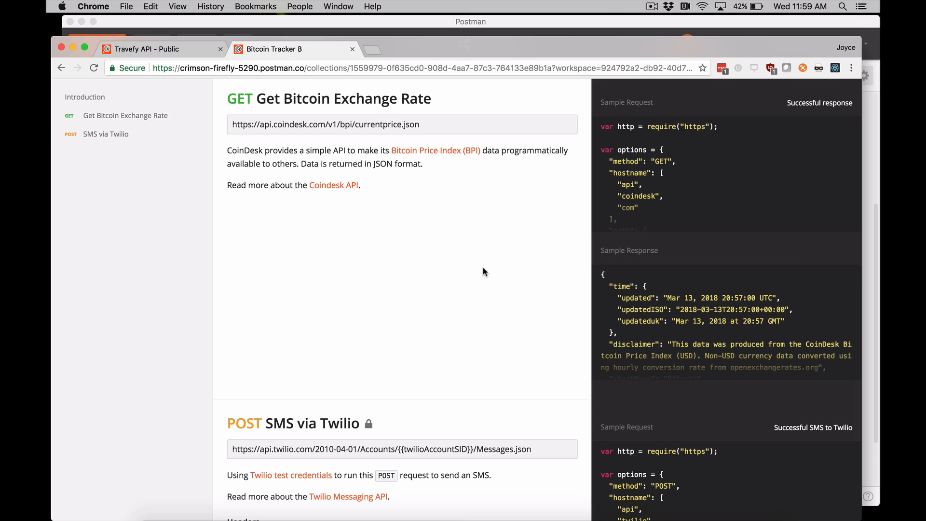
- Start publishing the collection, choose Bitcoin Tracker as the environment template, and show the custom styling options
{"action": "scroll", "coordinate": [482, 267], "scroll_direction": "up", "scroll_amount": 3}
{"action": "scroll", "coordinate": [483, 269], "scroll_direction": "up", "scroll_amount": 15}
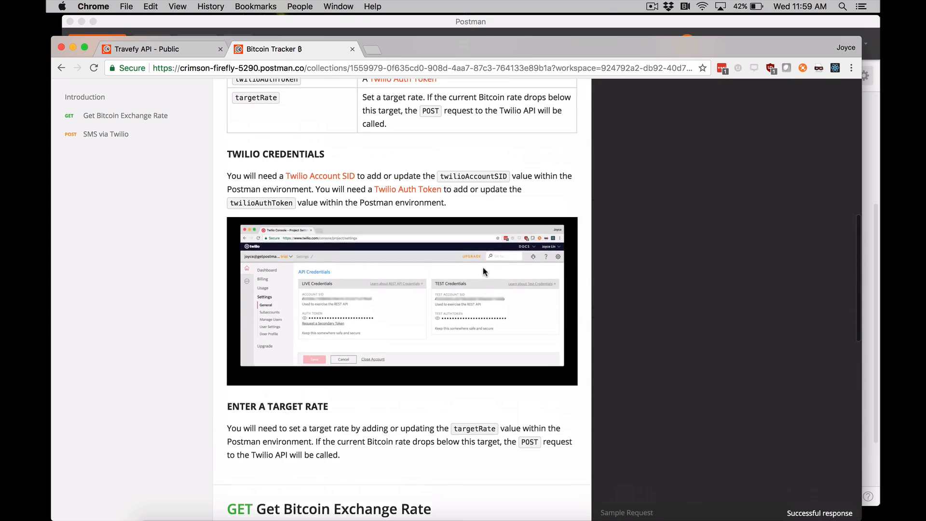
{"action": "scroll", "coordinate": [484, 269], "scroll_direction": "up", "scroll_amount": 3}
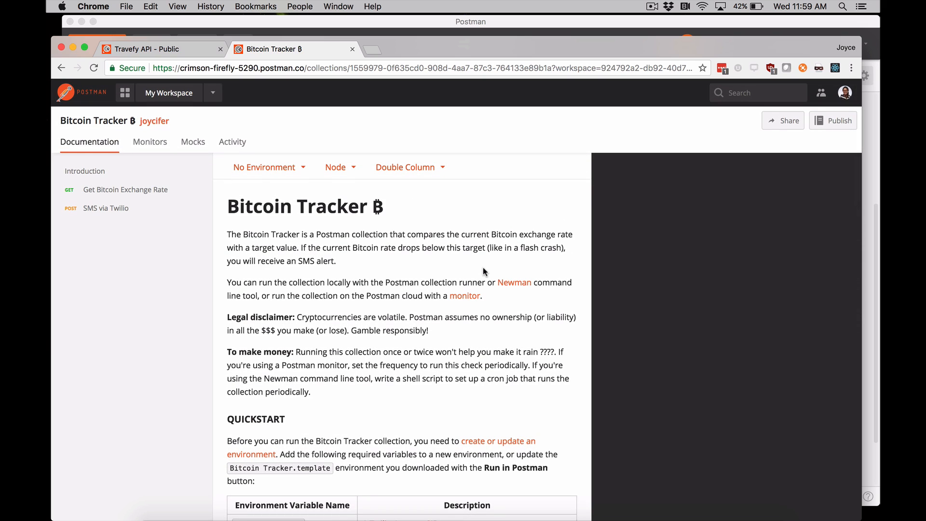
{"action": "left_click", "coordinate": [828, 124]}
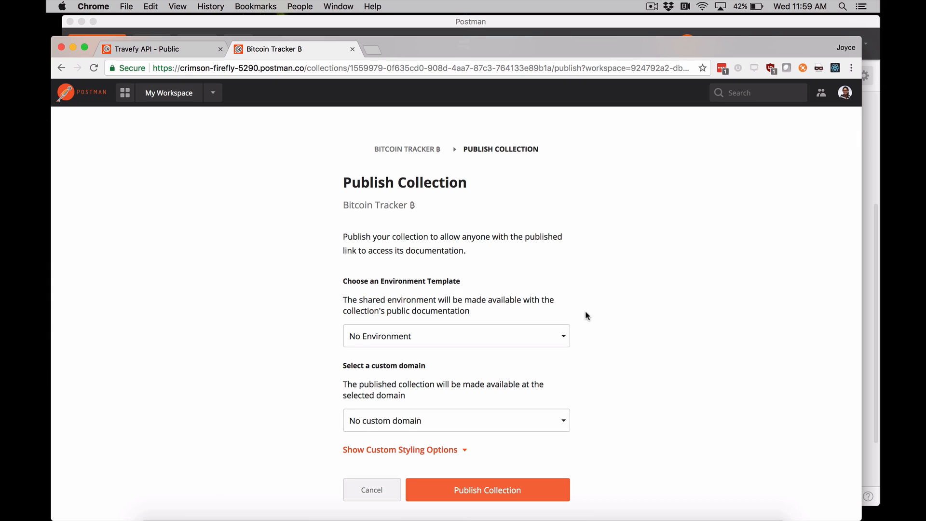
{"action": "left_click", "coordinate": [567, 339]}
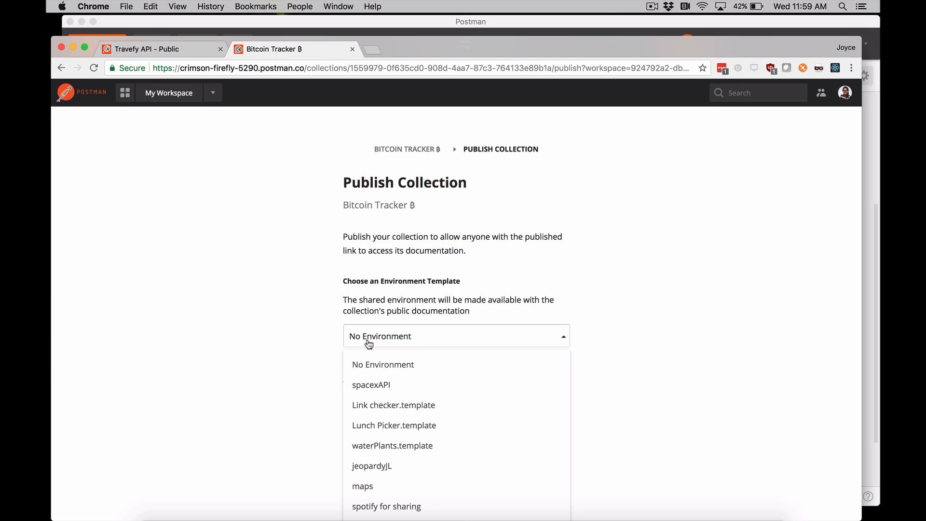
{"action": "scroll", "coordinate": [369, 344], "scroll_direction": "down", "scroll_amount": 5}
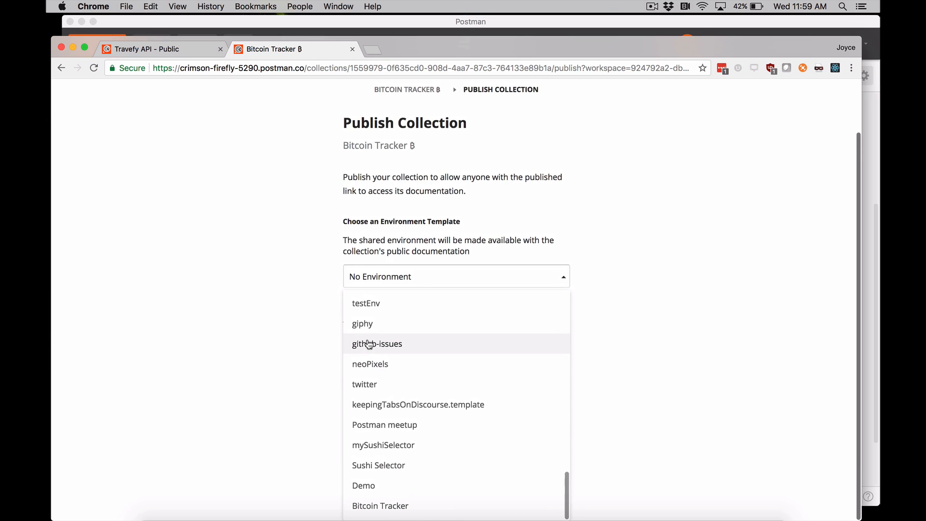
{"action": "left_click", "coordinate": [383, 506]}
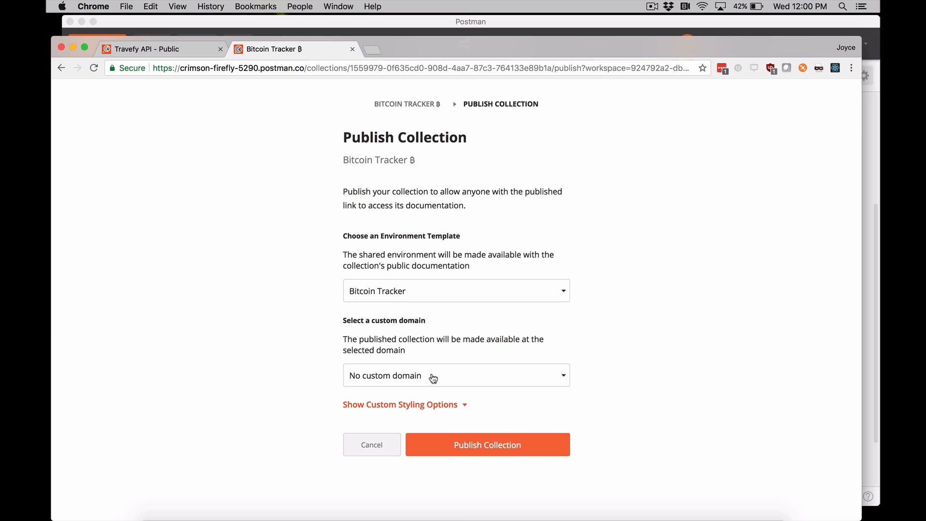
{"action": "left_click", "coordinate": [425, 406]}
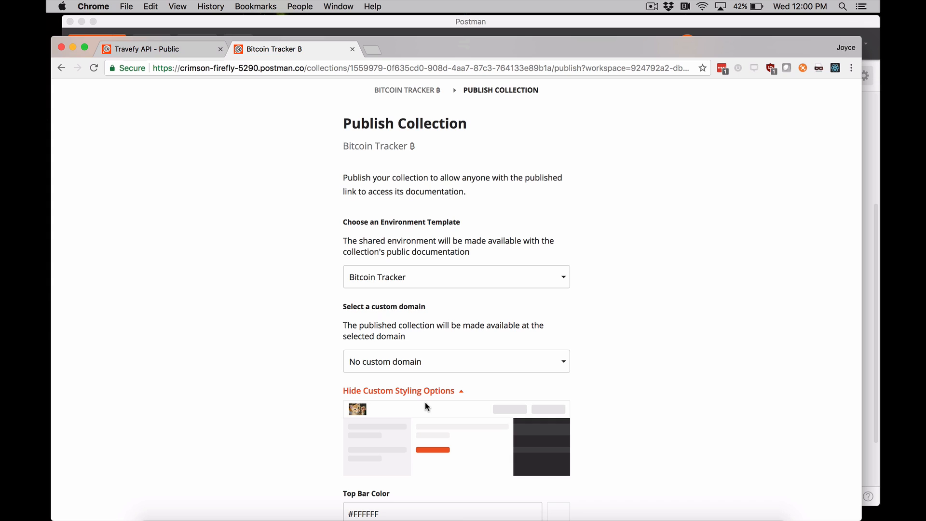
- Publish the Bitcoin Tracker collection with the default styling colors and no custom domain, and open its public documentation
{"action": "scroll", "coordinate": [425, 401], "scroll_direction": "down", "scroll_amount": 5}
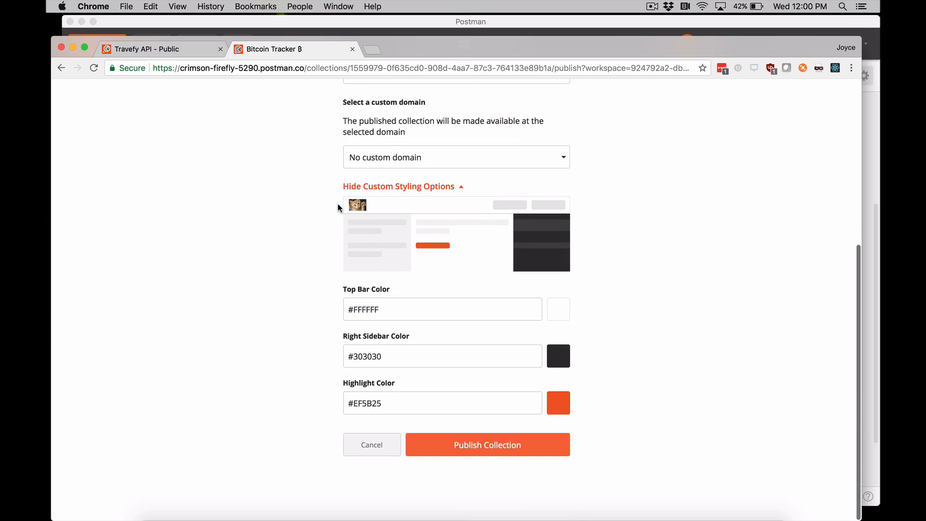
{"action": "left_click_drag", "start_coordinate": [387, 311], "coordinate": [347, 311]}
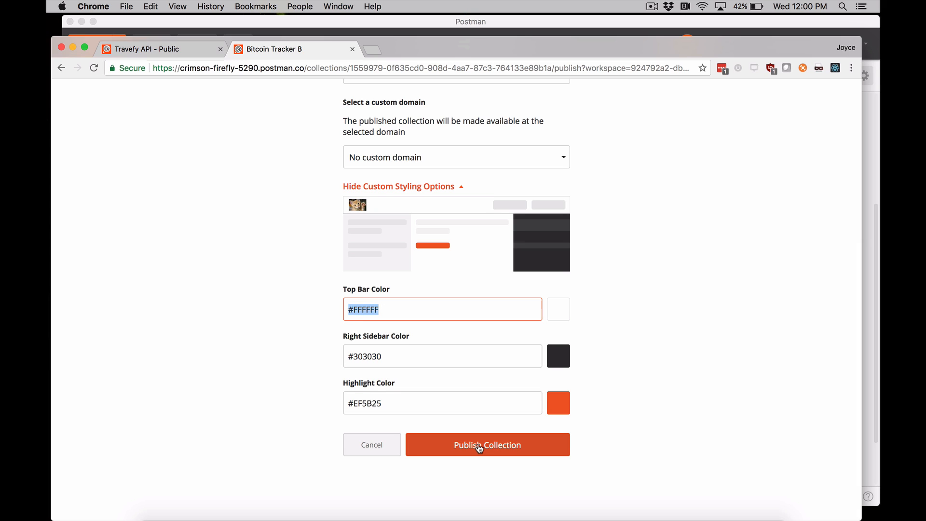
{"action": "left_click", "coordinate": [479, 448]}
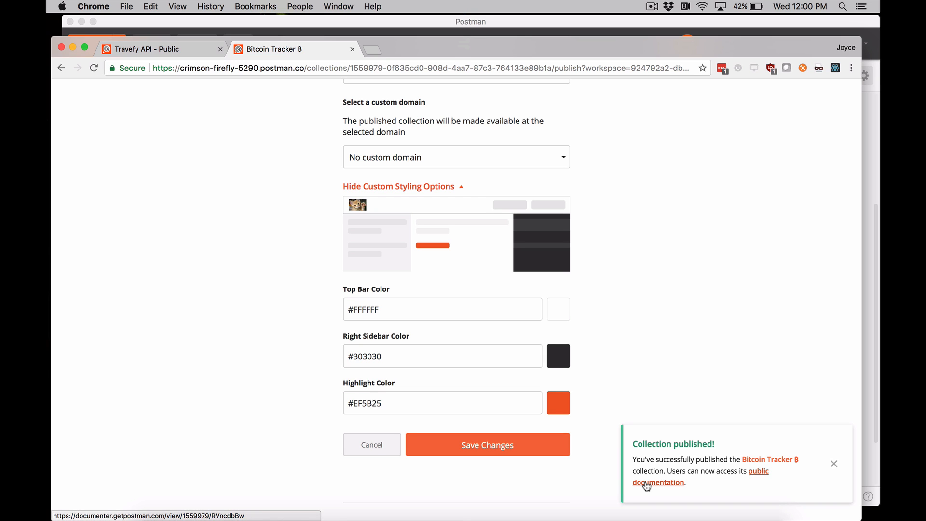
{"action": "left_click", "coordinate": [647, 483]}
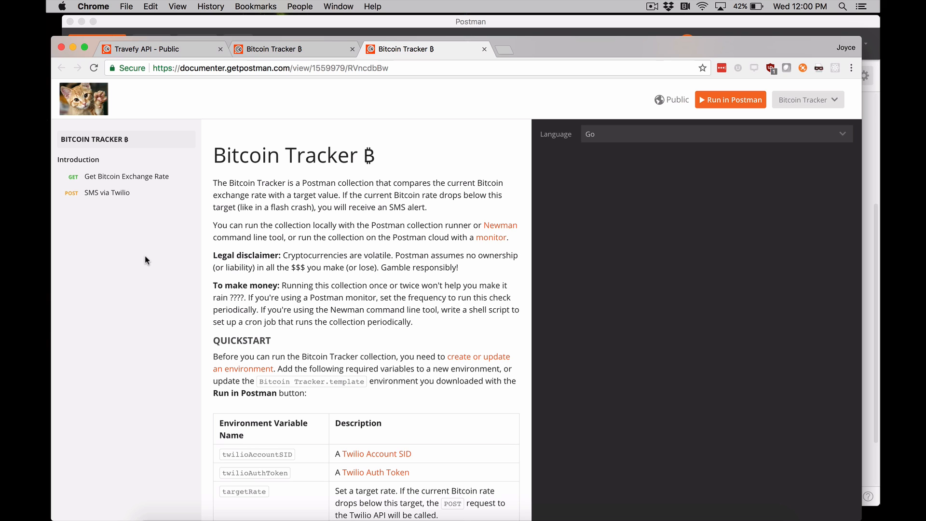
- View the Travefy API - Public documentation and its custom domain, and expand its Setup and Users folders
{"action": "left_click", "coordinate": [125, 48]}
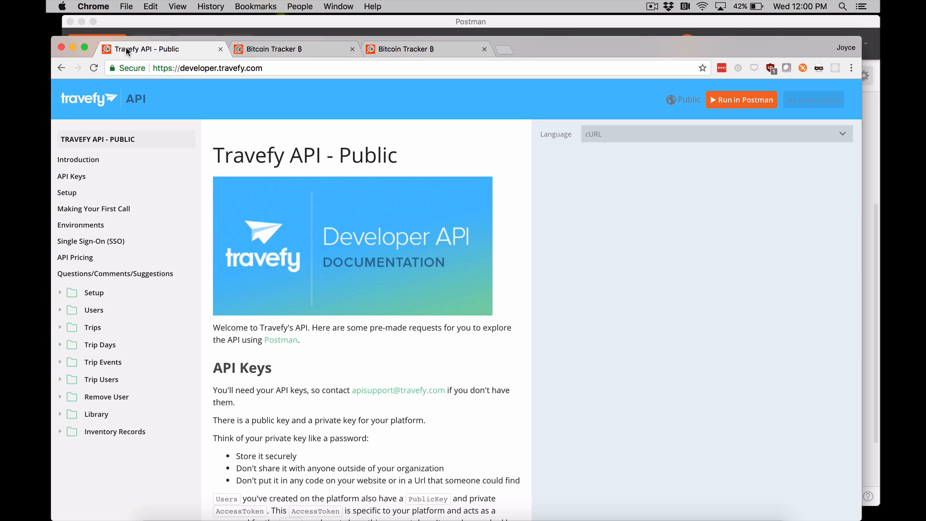
{"action": "left_click_drag", "start_coordinate": [274, 68], "coordinate": [152, 65]}
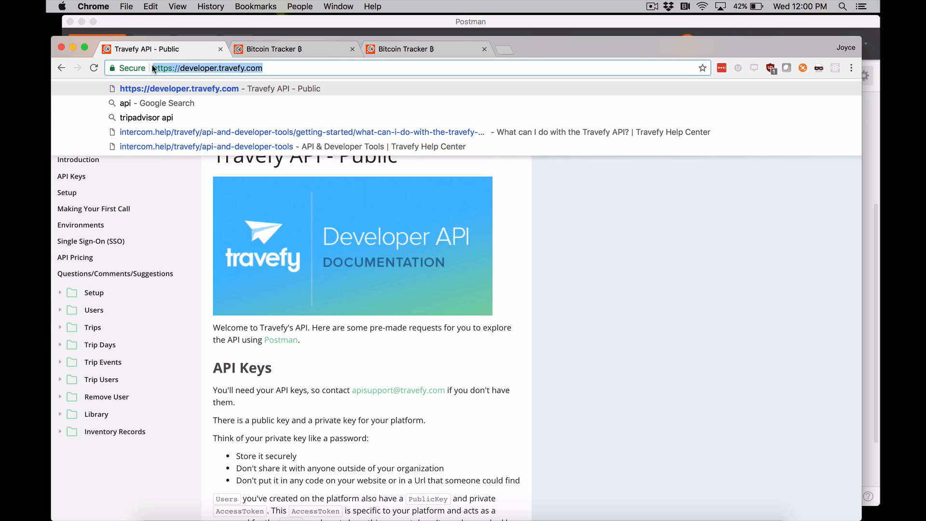
{"action": "left_click", "coordinate": [169, 200]}
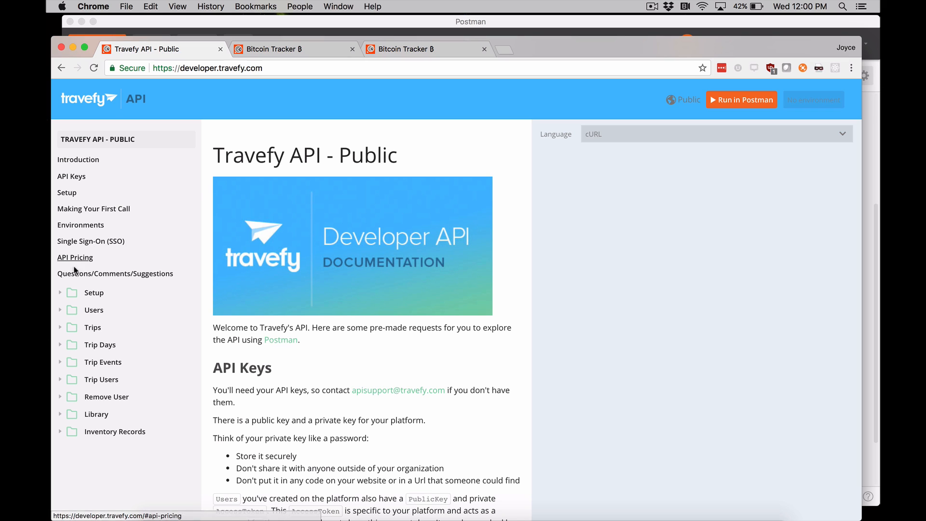
{"action": "left_click", "coordinate": [60, 292]}
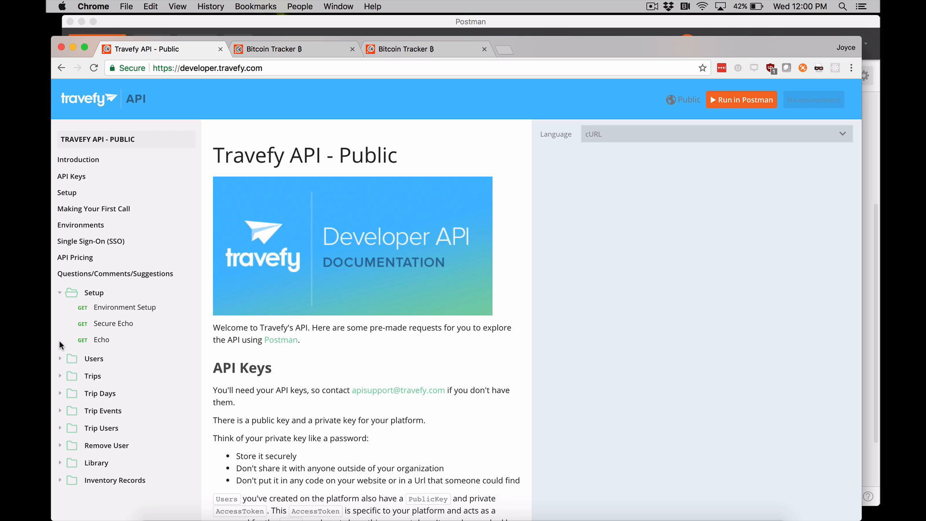
{"action": "left_click", "coordinate": [61, 359]}
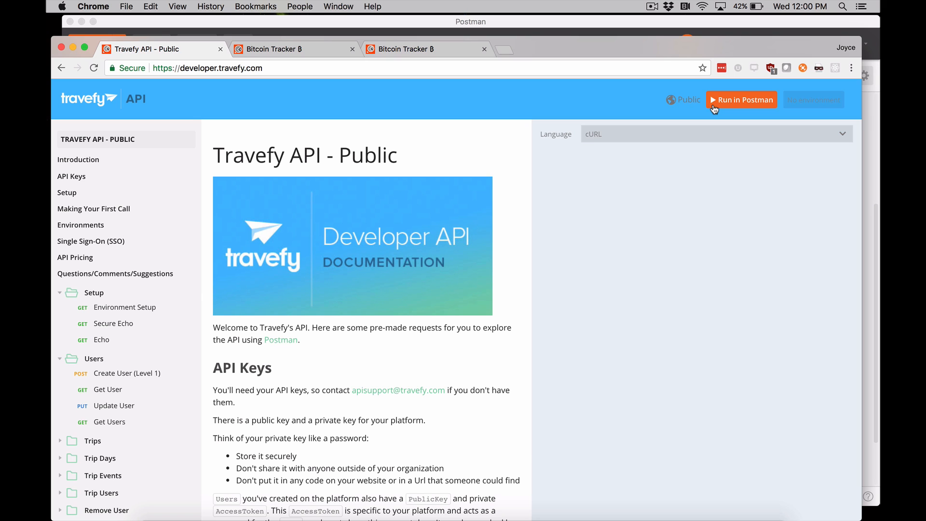
- Import the Travefy API - Public collection into Postman for Mac from its documentation page and close the Bitcoin Tracker details
{"action": "left_click", "coordinate": [714, 108]}
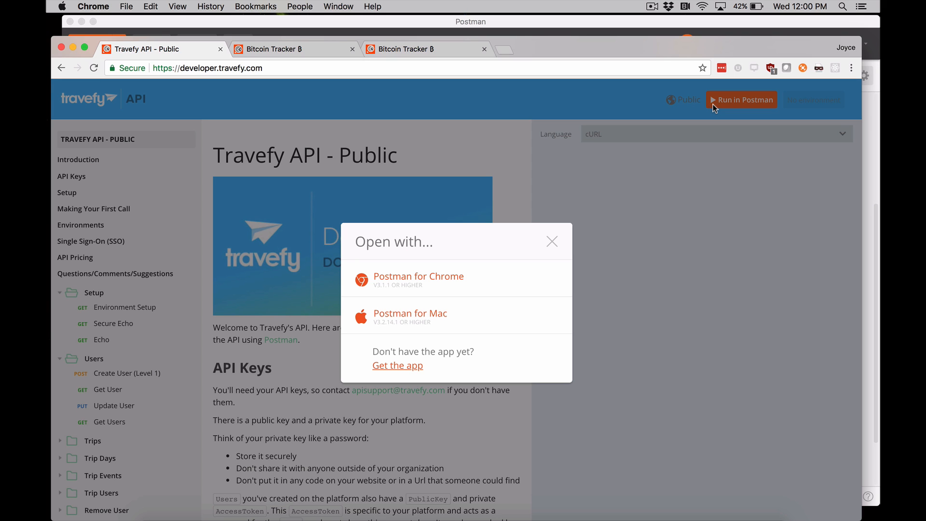
{"action": "left_click", "coordinate": [430, 318]}
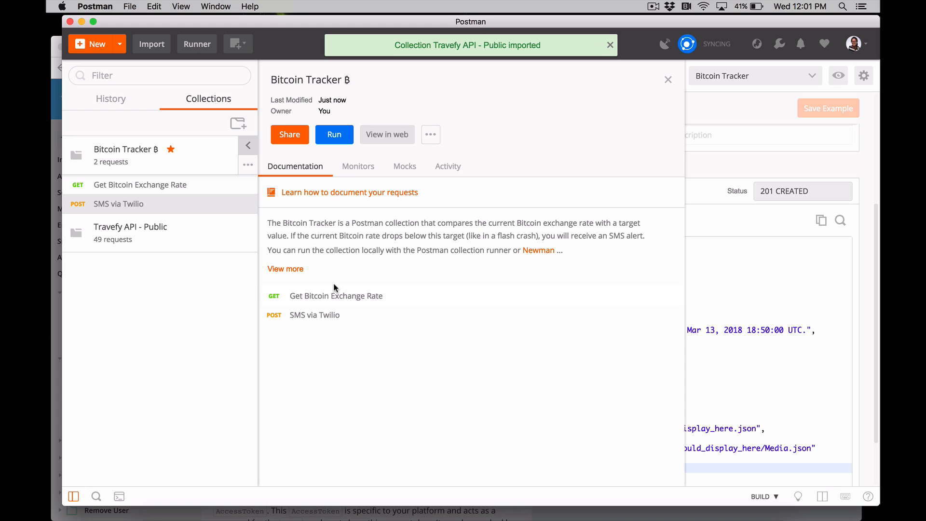
{"action": "left_click", "coordinate": [669, 79]}
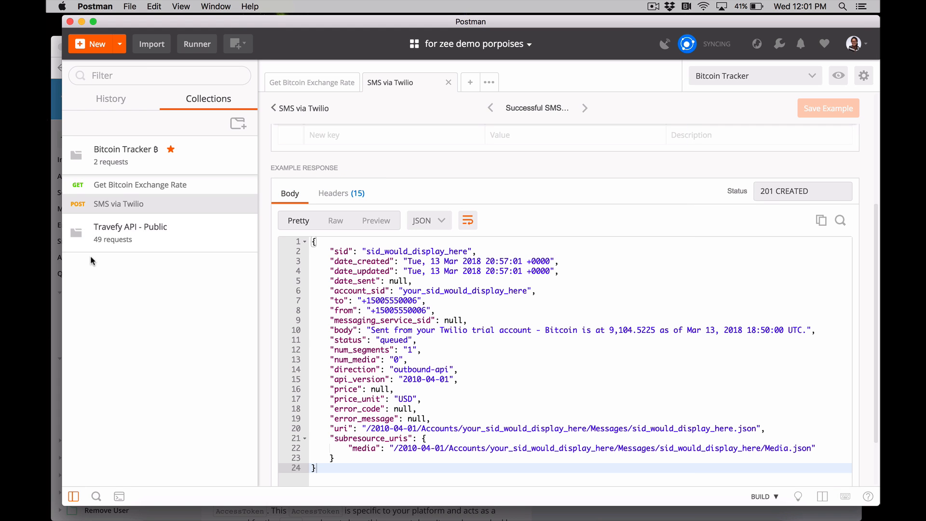
- Expand the imported Travefy API - Public collection and its Setup, Users and Trips folders to view their requests
{"action": "left_click", "coordinate": [130, 234]}
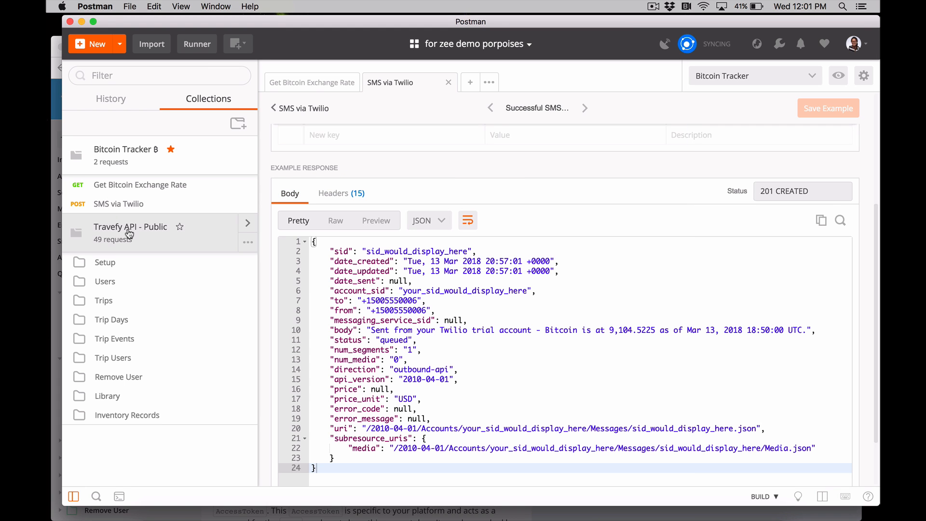
{"action": "left_click", "coordinate": [101, 264]}
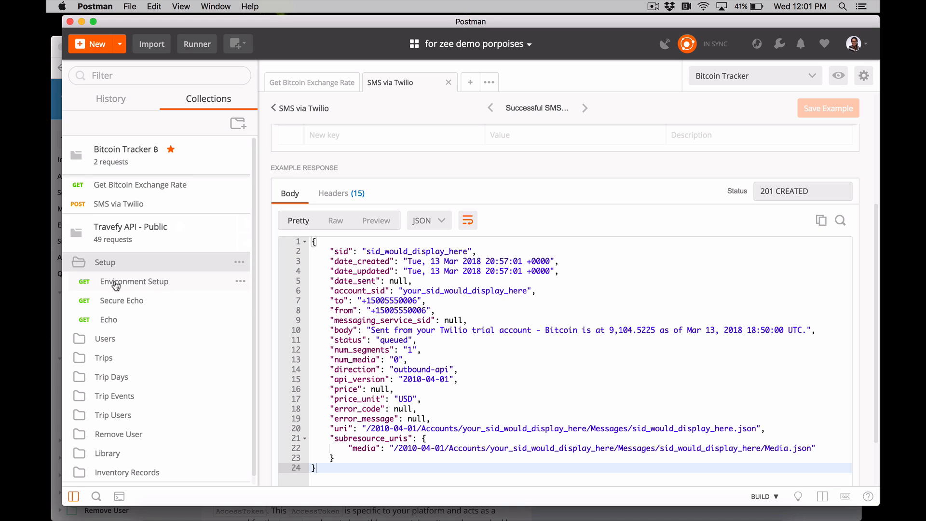
{"action": "left_click", "coordinate": [104, 344]}
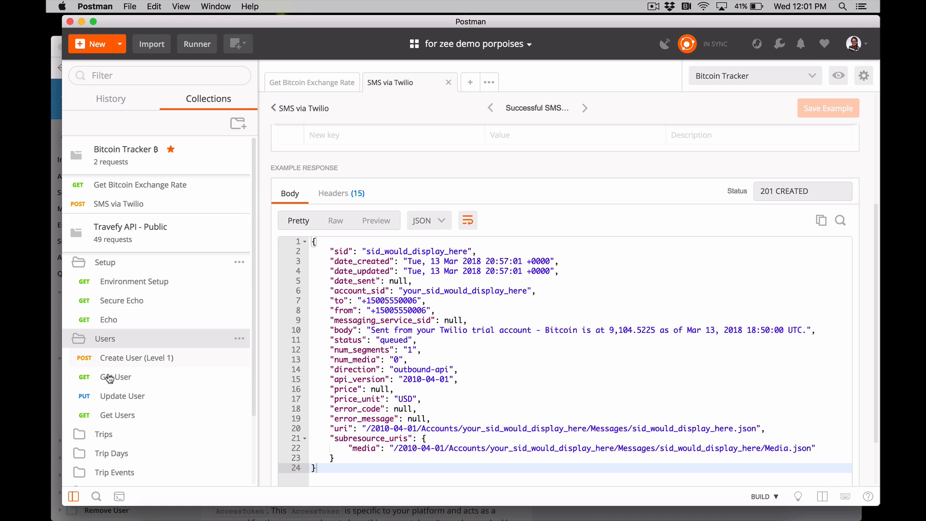
{"action": "left_click", "coordinate": [109, 438]}
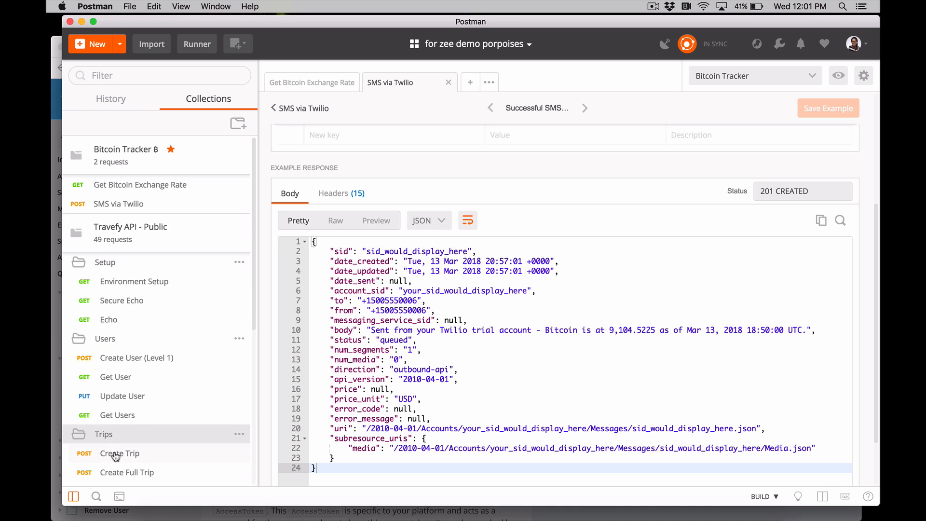